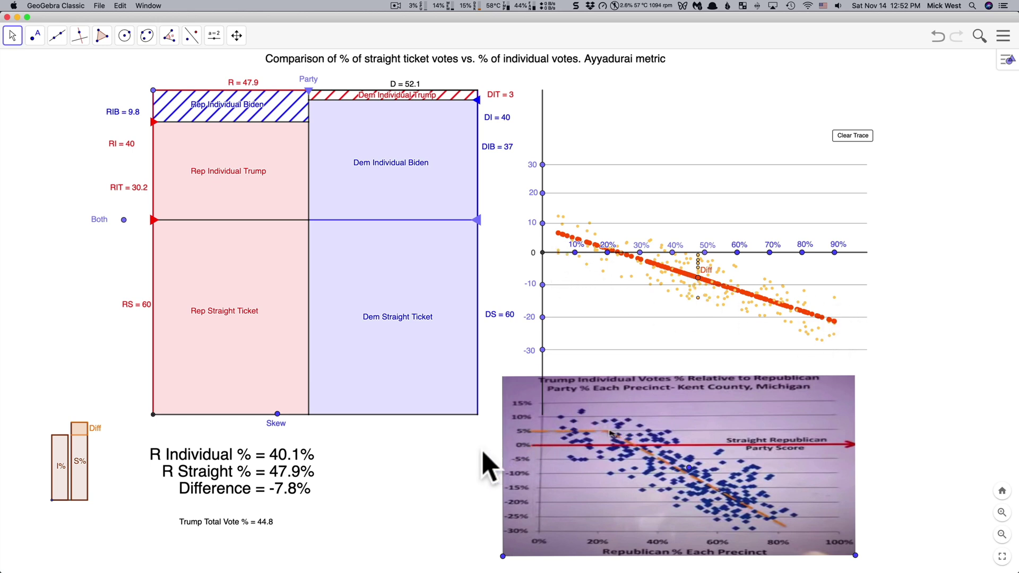
# Clear the old trace and sweep the Republican share up to 83.2%, ending near 50%.
pyautogui.click(859, 136)
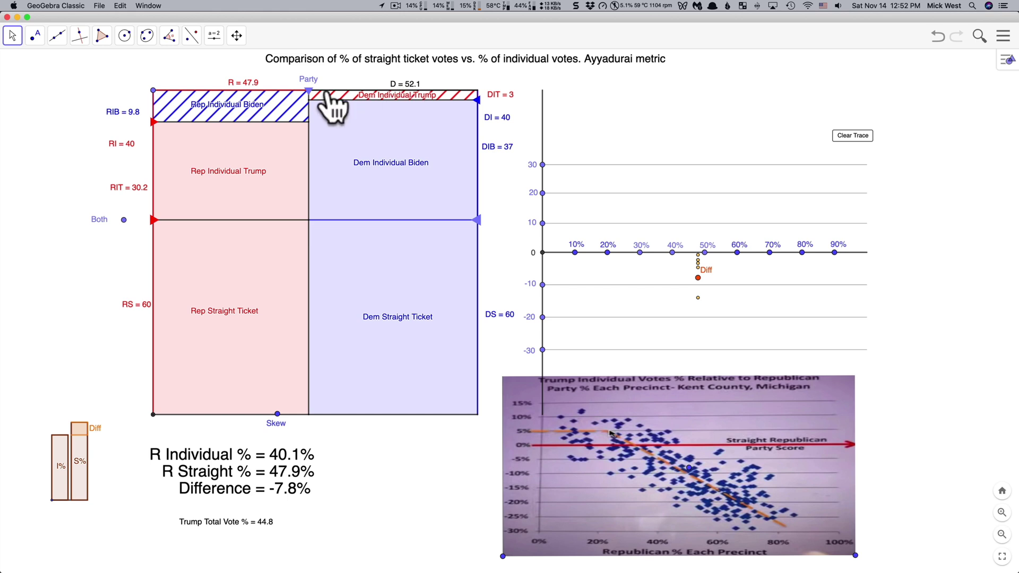
pyautogui.moveTo(310, 91)
pyautogui.mouseDown()
pyautogui.moveTo(427, 91)
pyautogui.moveTo(217, 91)
pyautogui.mouseUp()
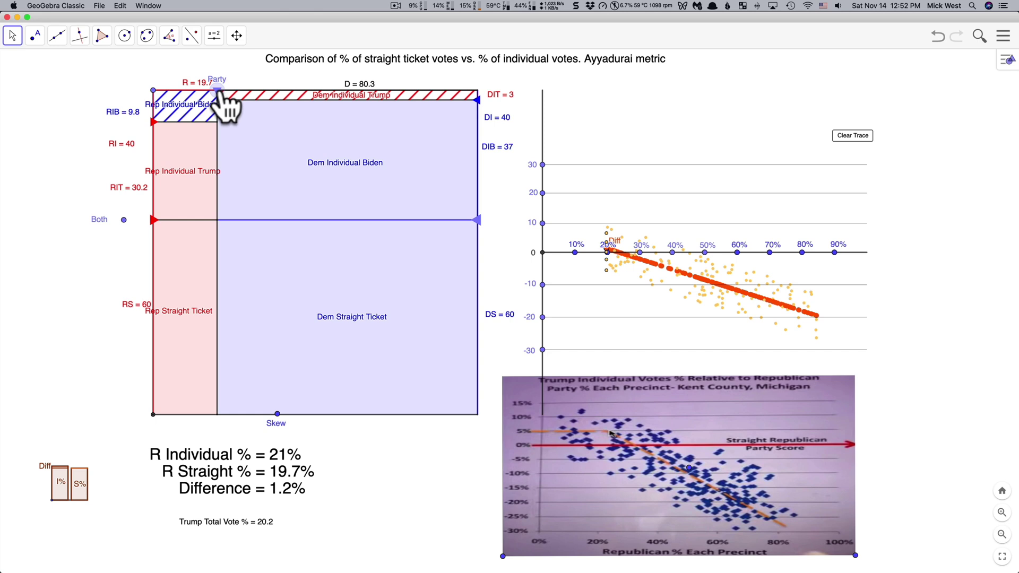
pyautogui.moveTo(217, 92); pyautogui.dragTo(423, 92)
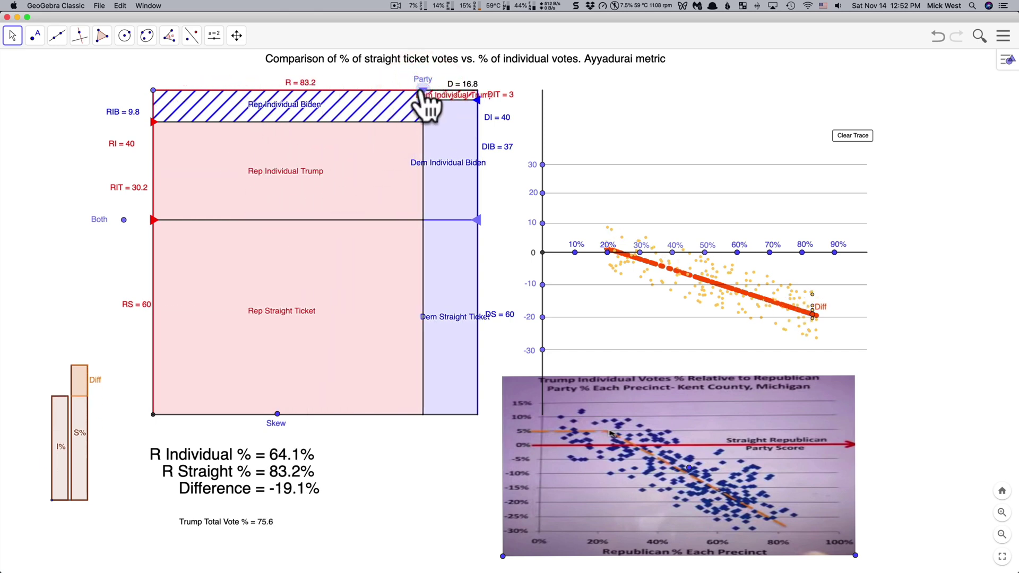
pyautogui.moveTo(423, 91)
pyautogui.mouseDown()
pyautogui.moveTo(260, 91)
pyautogui.moveTo(322, 91)
pyautogui.mouseUp()
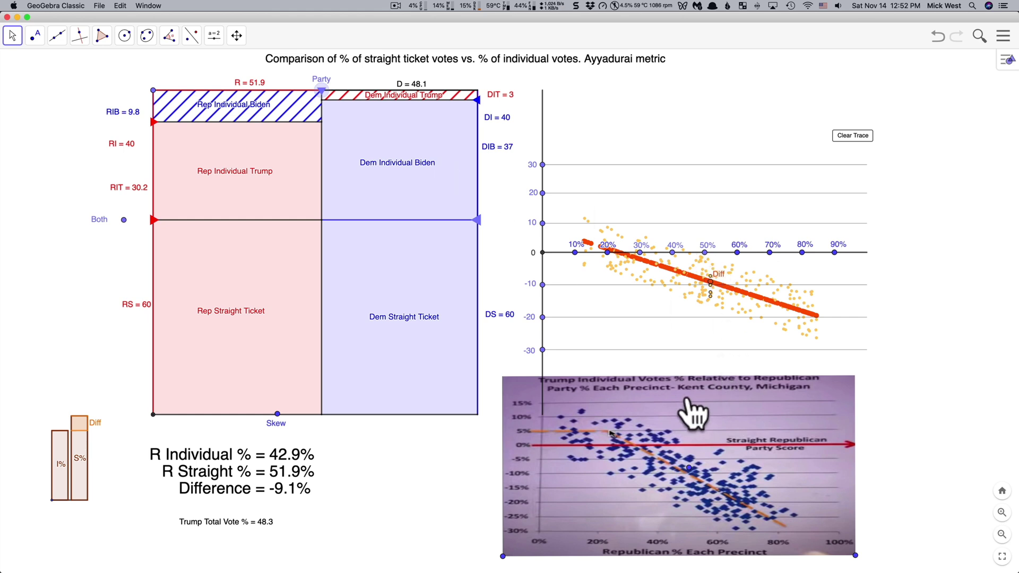
pyautogui.moveTo(322, 89)
pyautogui.mouseDown()
pyautogui.moveTo(304, 89)
pyautogui.moveTo(315, 89)
pyautogui.mouseUp()
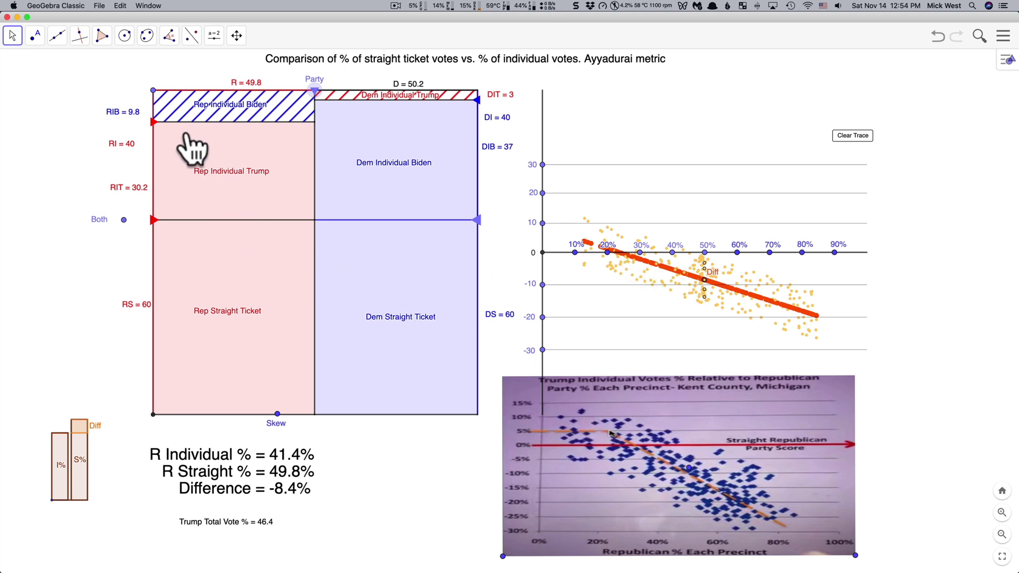
# Zero RIB and DIT, test 10% Republican Biden voters, clear the trace, and zero RIB again.
pyautogui.moveTo(153, 123); pyautogui.dragTo(160, 81)
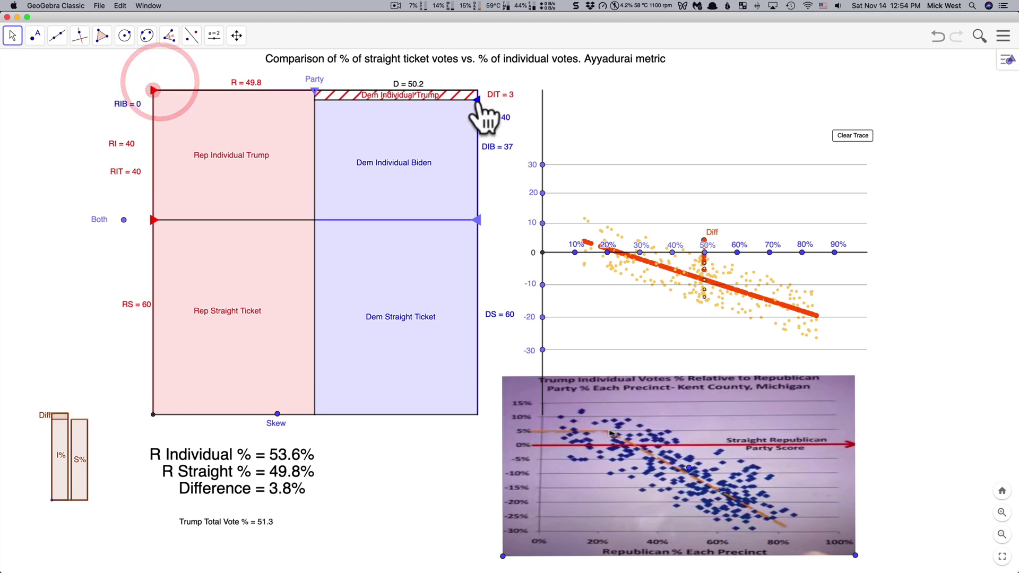
pyautogui.moveTo(476, 99); pyautogui.dragTo(477, 90)
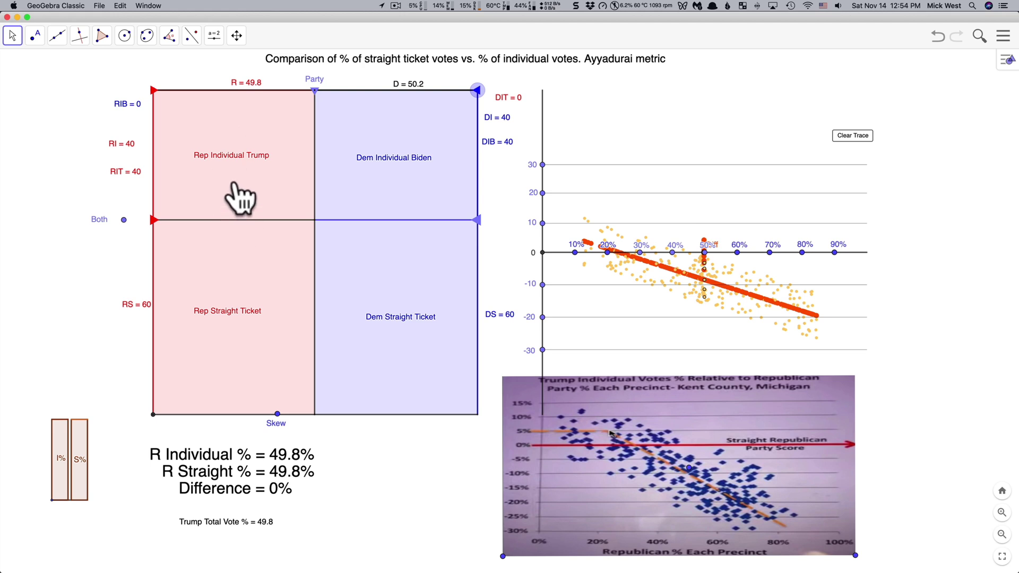
pyautogui.moveTo(300, 109)
pyautogui.mouseDown()
pyautogui.moveTo(314, 92)
pyautogui.moveTo(182, 91)
pyautogui.moveTo(388, 91)
pyautogui.moveTo(353, 92)
pyautogui.mouseUp()
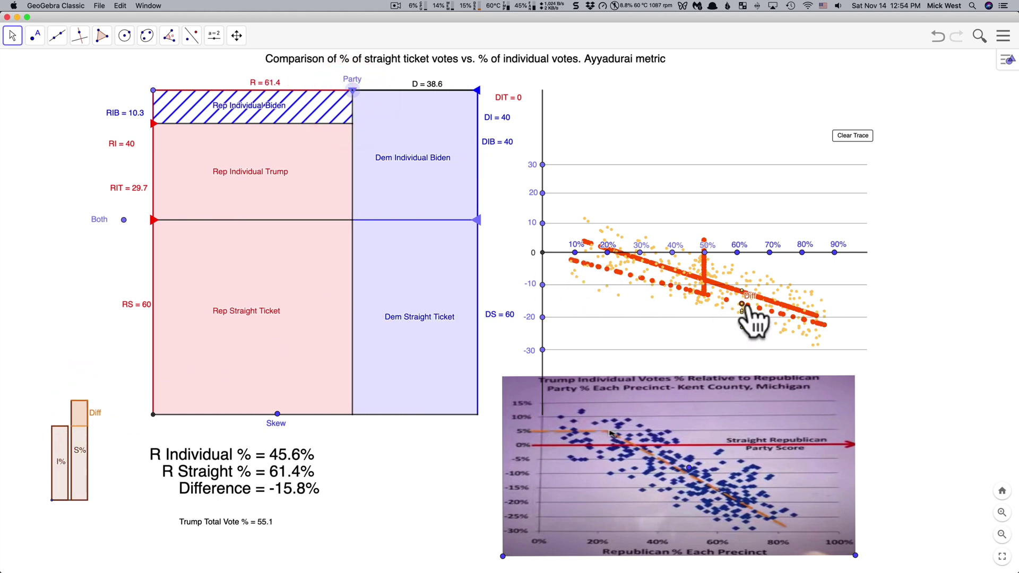
pyautogui.moveTo(352, 91); pyautogui.dragTo(315, 91)
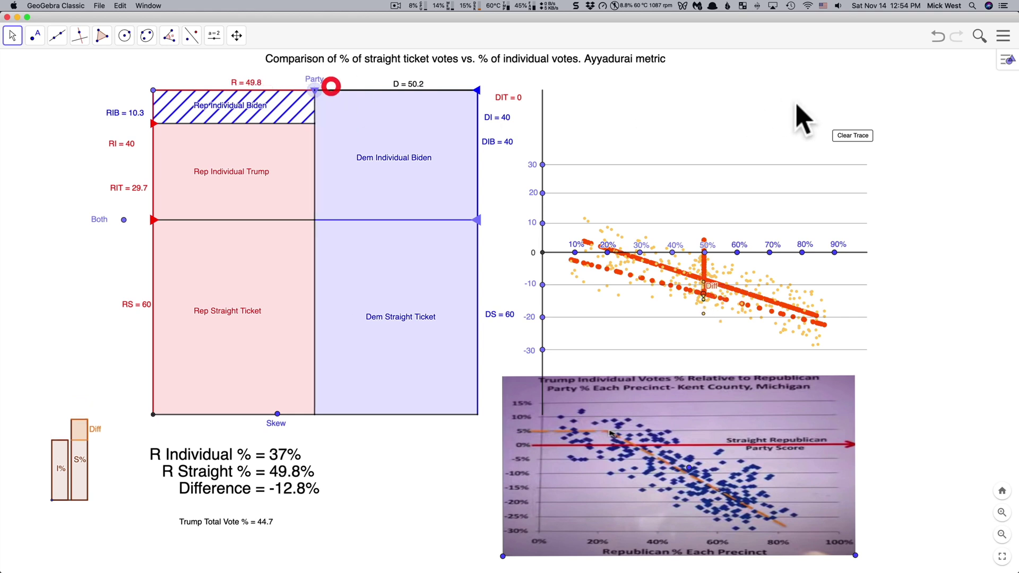
pyautogui.click(853, 135)
pyautogui.moveTo(153, 124); pyautogui.dragTo(152, 91)
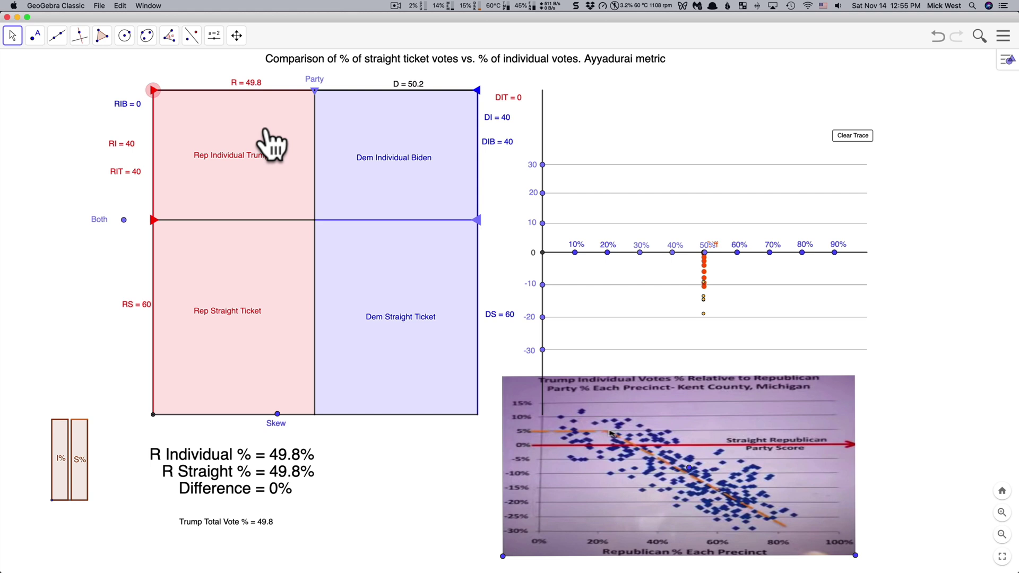
# Trace a flat zero Diff line, then set Rep Individual Biden 7.5 and Dem Individual Trump 5.5.
pyautogui.moveTo(315, 90)
pyautogui.mouseDown()
pyautogui.moveTo(210, 91)
pyautogui.moveTo(441, 90)
pyautogui.moveTo(175, 91)
pyautogui.moveTo(379, 90)
pyautogui.moveTo(266, 91)
pyautogui.moveTo(337, 90)
pyautogui.mouseUp()
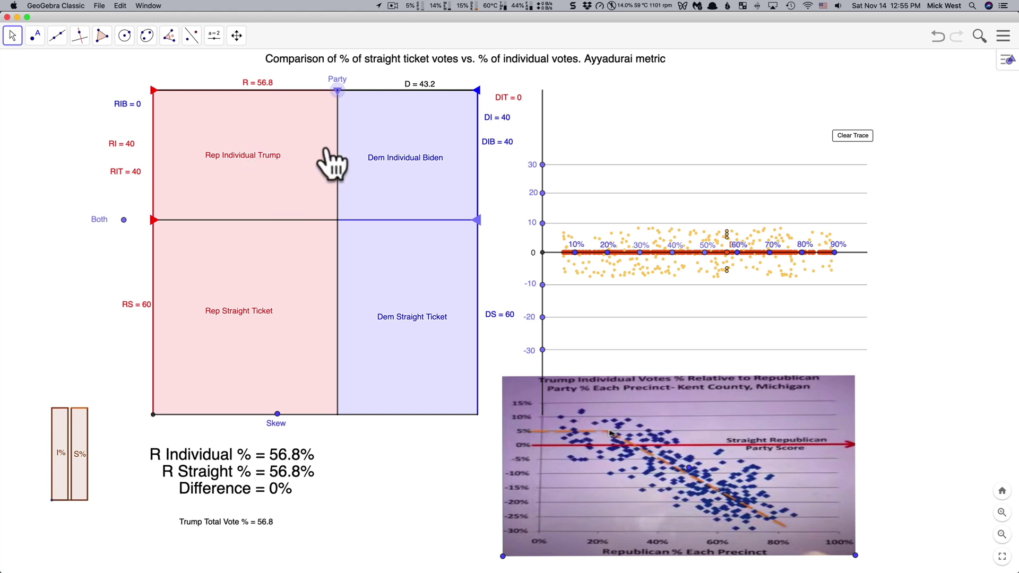
pyautogui.moveTo(337, 90); pyautogui.dragTo(288, 91)
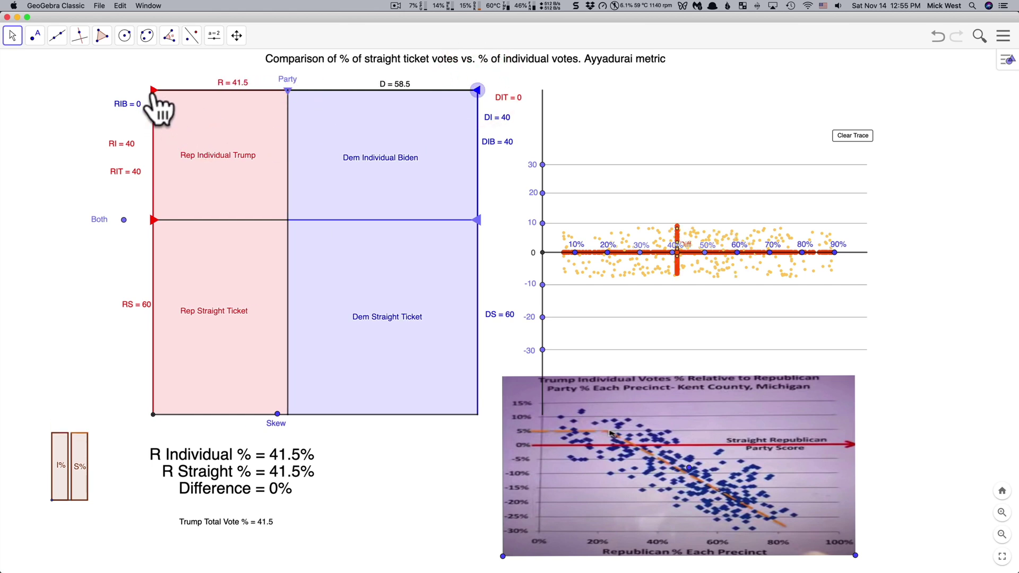
pyautogui.moveTo(154, 91); pyautogui.dragTo(153, 114)
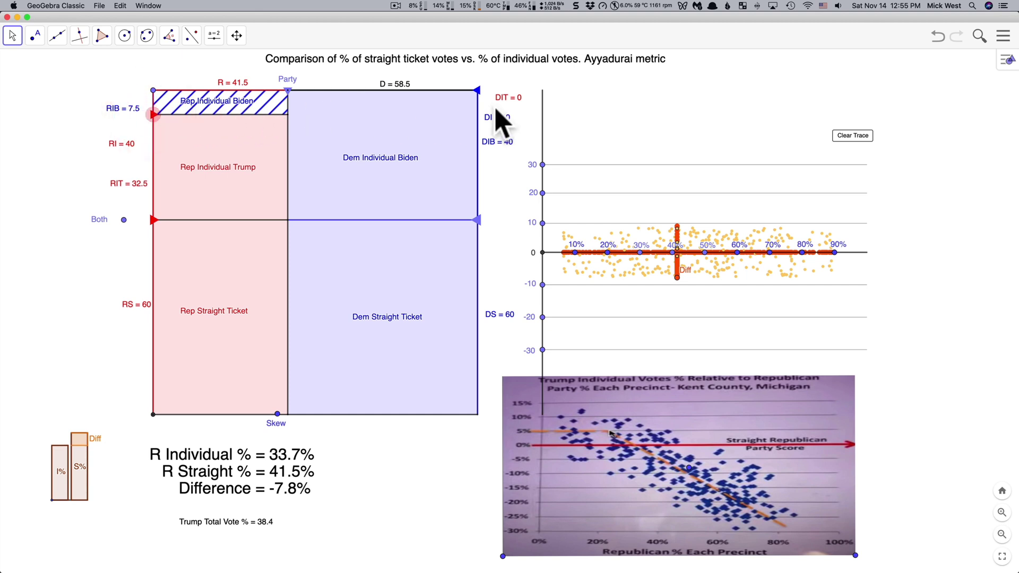
pyautogui.moveTo(477, 90); pyautogui.dragTo(476, 108)
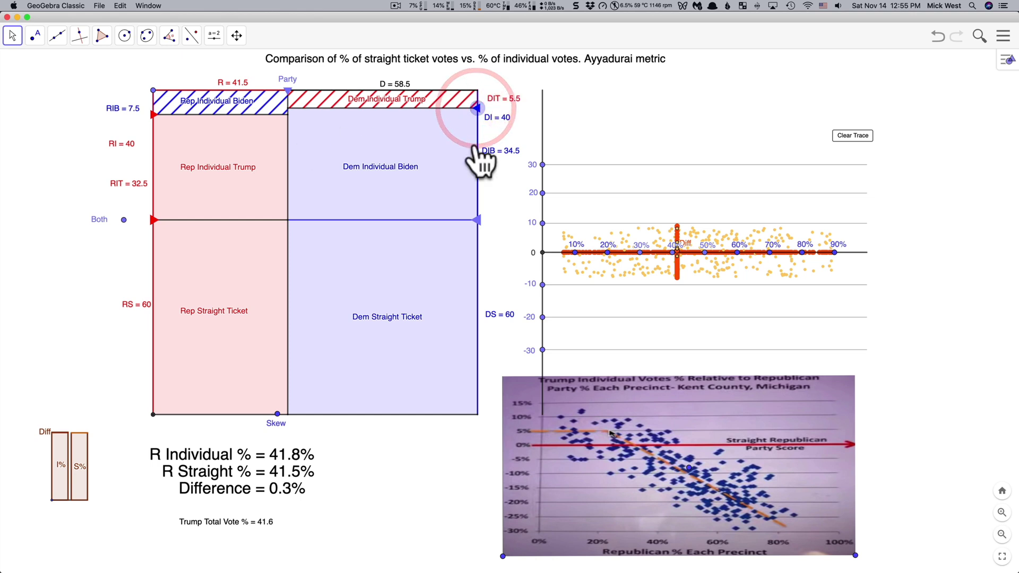
# Clear the trace, remove Dem Individual Trump votes, and sweep with only Republican splits.
pyautogui.click(853, 136)
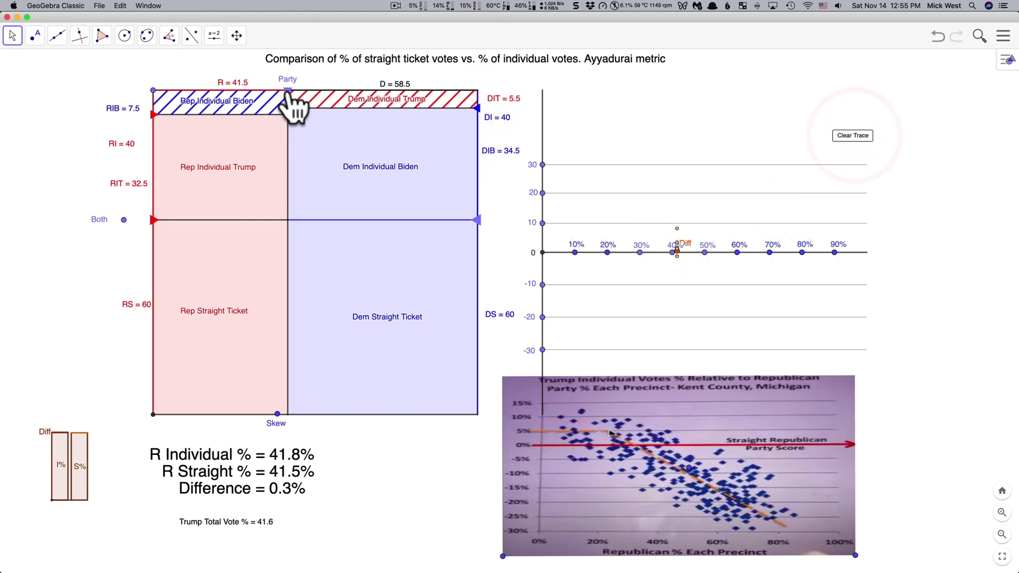
pyautogui.moveTo(287, 92)
pyautogui.mouseDown()
pyautogui.moveTo(399, 92)
pyautogui.moveTo(189, 92)
pyautogui.moveTo(378, 91)
pyautogui.moveTo(209, 92)
pyautogui.moveTo(365, 91)
pyautogui.moveTo(306, 91)
pyautogui.mouseUp()
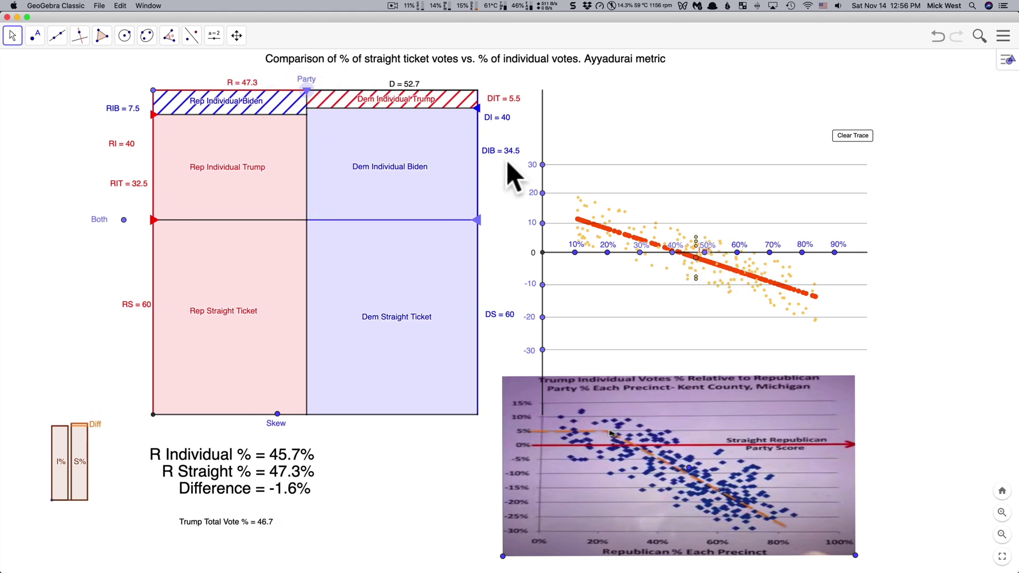
pyautogui.moveTo(475, 108); pyautogui.dragTo(475, 90)
pyautogui.moveTo(306, 91)
pyautogui.mouseDown()
pyautogui.moveTo(200, 88)
pyautogui.moveTo(386, 136)
pyautogui.moveTo(302, 126)
pyautogui.mouseUp()
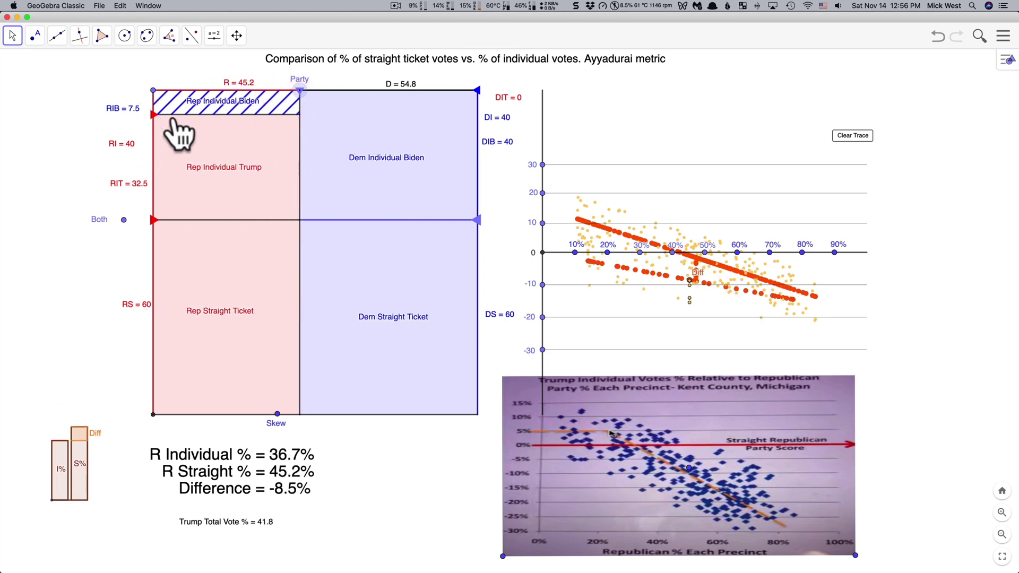
# Remove Rep Individual Biden, set DIT to 7.2%, and sweep the full Republican range.
pyautogui.moveTo(153, 113); pyautogui.dragTo(153, 91)
pyautogui.moveTo(476, 90); pyautogui.dragTo(476, 113)
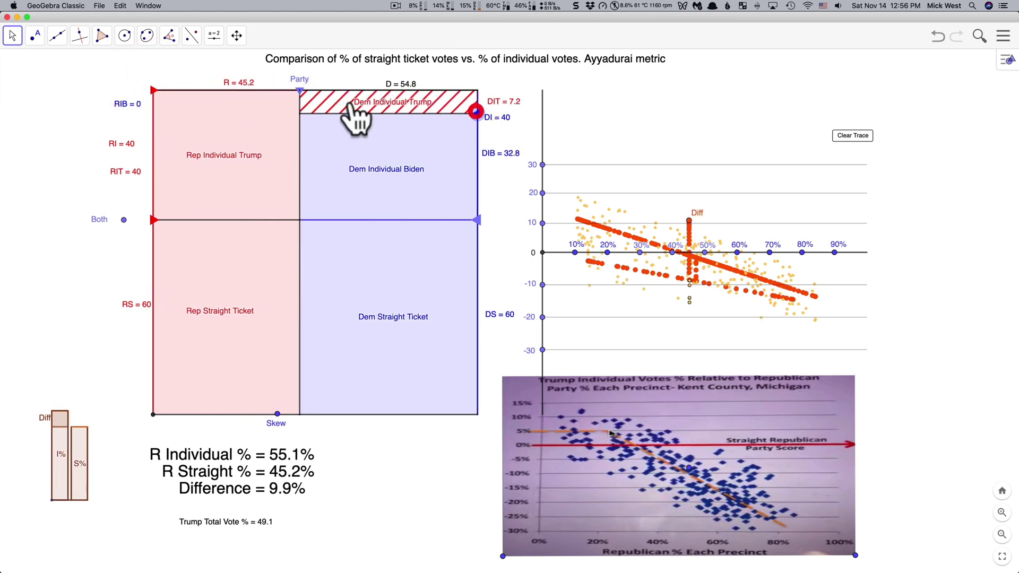
pyautogui.moveTo(338, 96)
pyautogui.mouseDown()
pyautogui.moveTo(461, 51)
pyautogui.moveTo(199, 101)
pyautogui.moveTo(357, 114)
pyautogui.mouseUp()
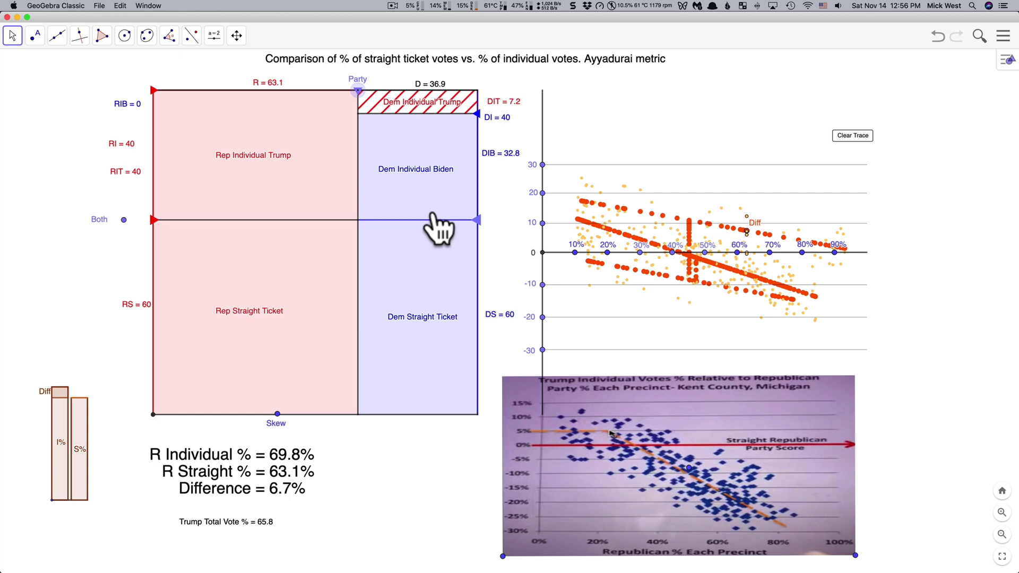
pyautogui.moveTo(359, 91)
pyautogui.mouseDown()
pyautogui.moveTo(175, 98)
pyautogui.moveTo(239, 107)
pyautogui.moveTo(181, 107)
pyautogui.moveTo(340, 165)
pyautogui.moveTo(438, 138)
pyautogui.moveTo(175, 101)
pyautogui.moveTo(265, 127)
pyautogui.mouseUp()
# Set RIB 5.4% and DIT 5.5%, sweep Republican share 20% to 75%, ending at 52.5%.
pyautogui.moveTo(153, 92); pyautogui.dragTo(153, 107)
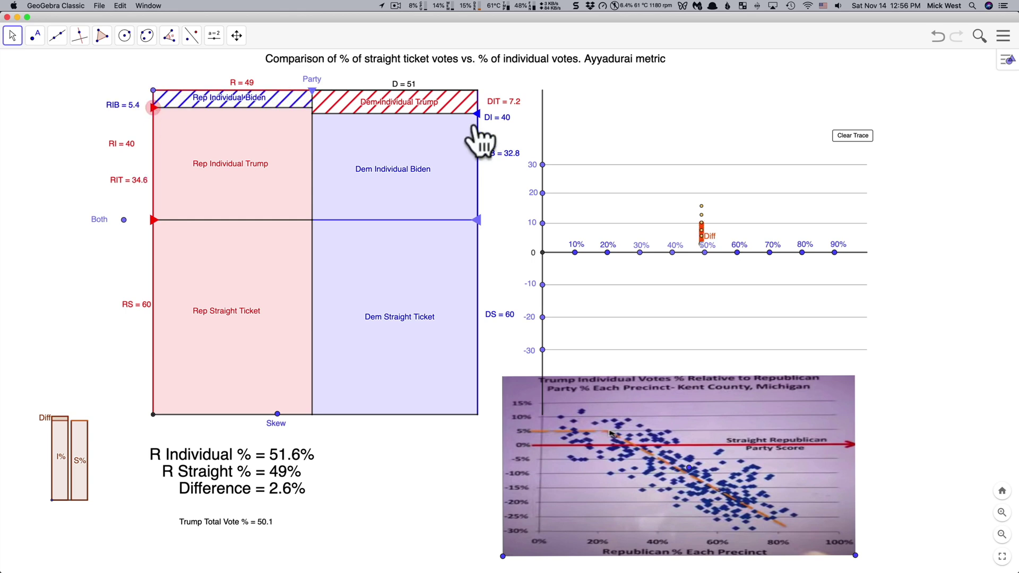
pyautogui.moveTo(477, 112); pyautogui.dragTo(477, 108)
pyautogui.moveTo(313, 91)
pyautogui.mouseDown()
pyautogui.moveTo(218, 91)
pyautogui.moveTo(396, 92)
pyautogui.moveTo(216, 87)
pyautogui.moveTo(189, 102)
pyautogui.moveTo(417, 137)
pyautogui.mouseUp()
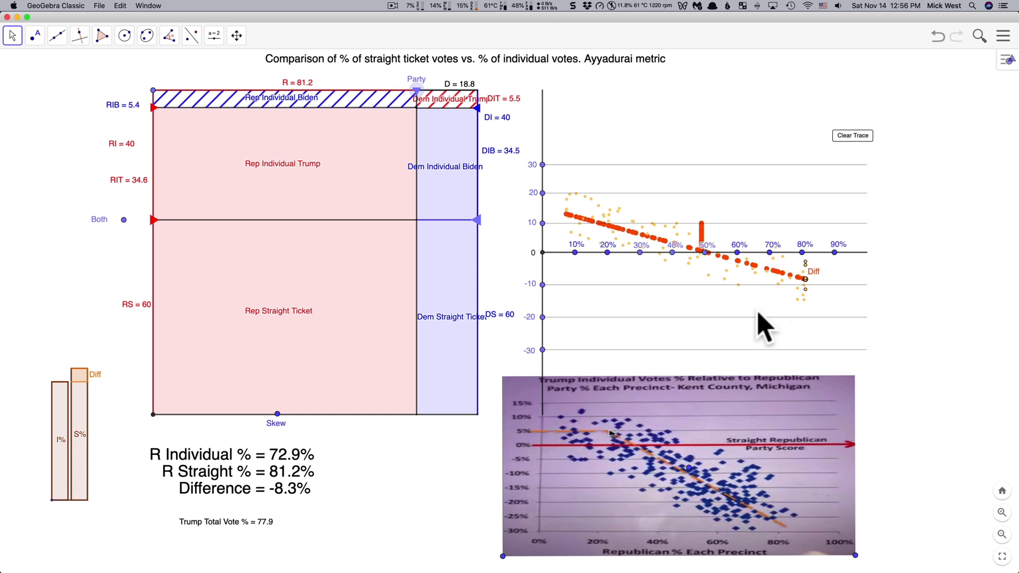
pyautogui.moveTo(417, 91); pyautogui.dragTo(324, 91)
# Set RIB to 7.5 and DIT to 4, then sweep the party split left to R = 21.7.
pyautogui.moveTo(153, 108); pyautogui.dragTo(153, 119)
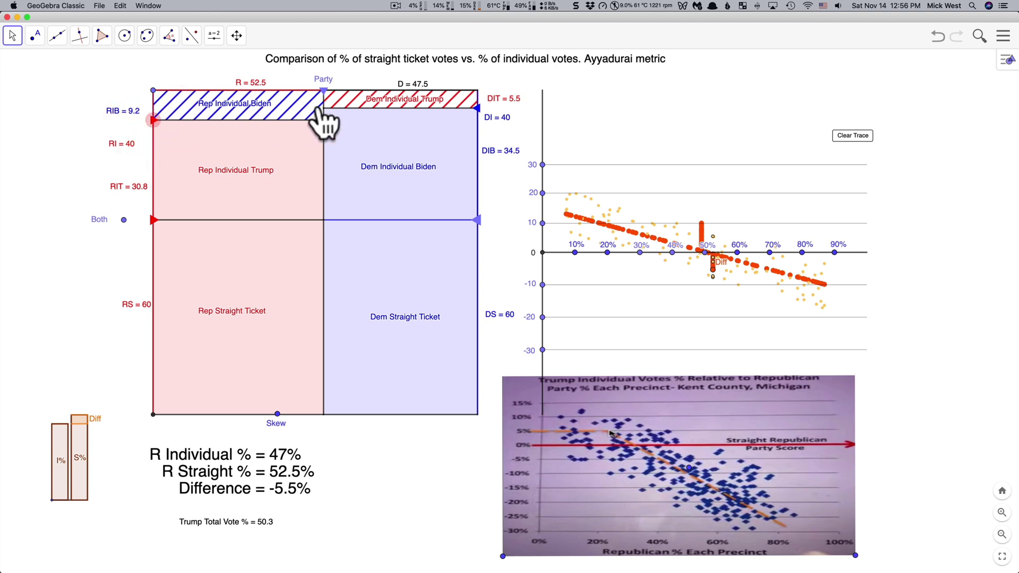
pyautogui.moveTo(478, 109); pyautogui.dragTo(477, 102)
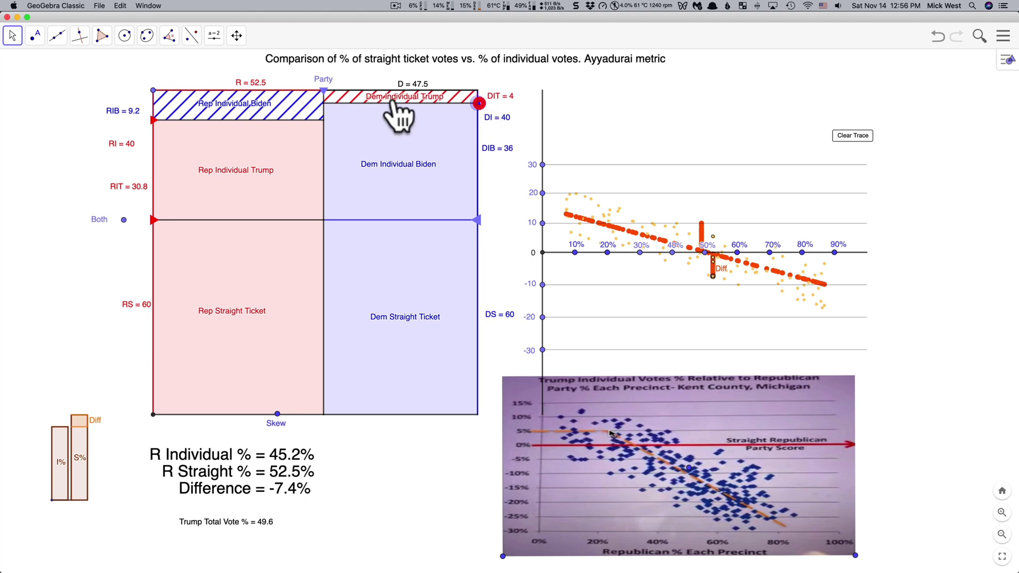
pyautogui.moveTo(323, 90)
pyautogui.mouseDown()
pyautogui.moveTo(186, 91)
pyautogui.moveTo(426, 90)
pyautogui.moveTo(224, 92)
pyautogui.mouseUp()
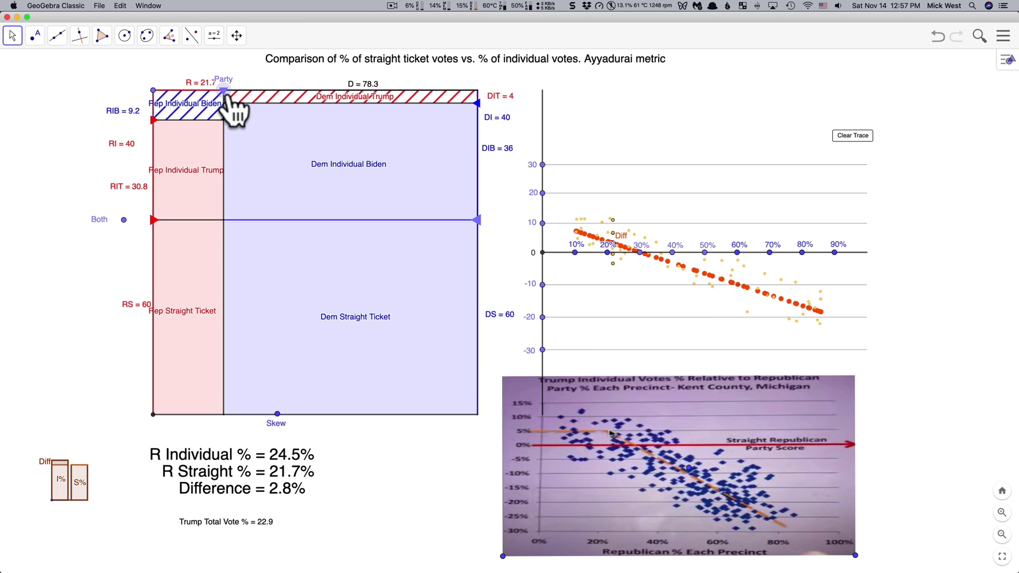
# Enlarge RIB slightly, set Rep straight-ticket 66.6 and Dem individual 43.7, and sweep the party split.
pyautogui.moveTo(225, 91); pyautogui.dragTo(314, 91)
pyautogui.moveTo(154, 121)
pyautogui.mouseDown()
pyautogui.moveTo(228, 119)
pyautogui.moveTo(152, 120)
pyautogui.mouseUp()
pyautogui.moveTo(153, 220); pyautogui.dragTo(154, 199)
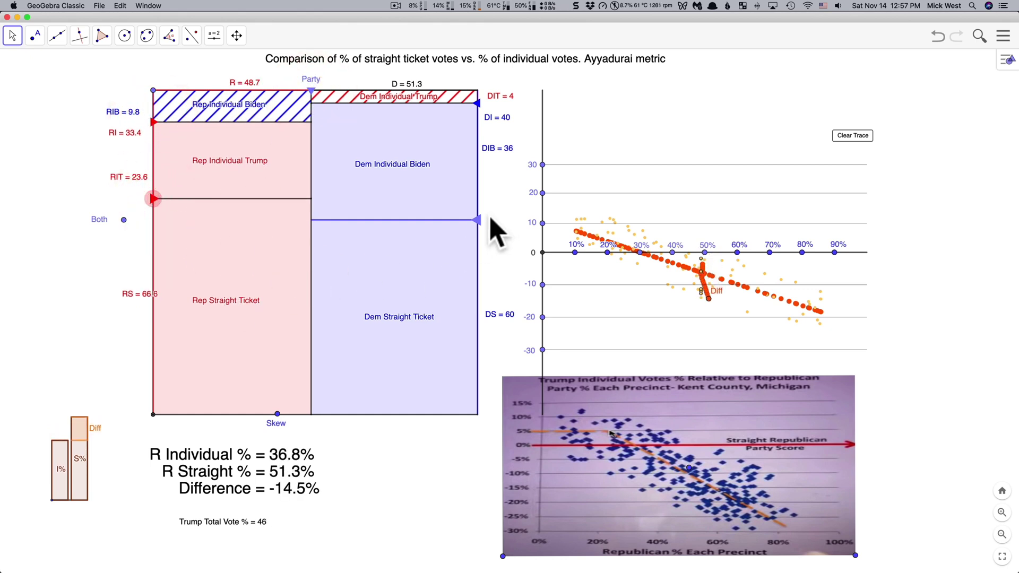
pyautogui.moveTo(476, 219); pyautogui.dragTo(477, 232)
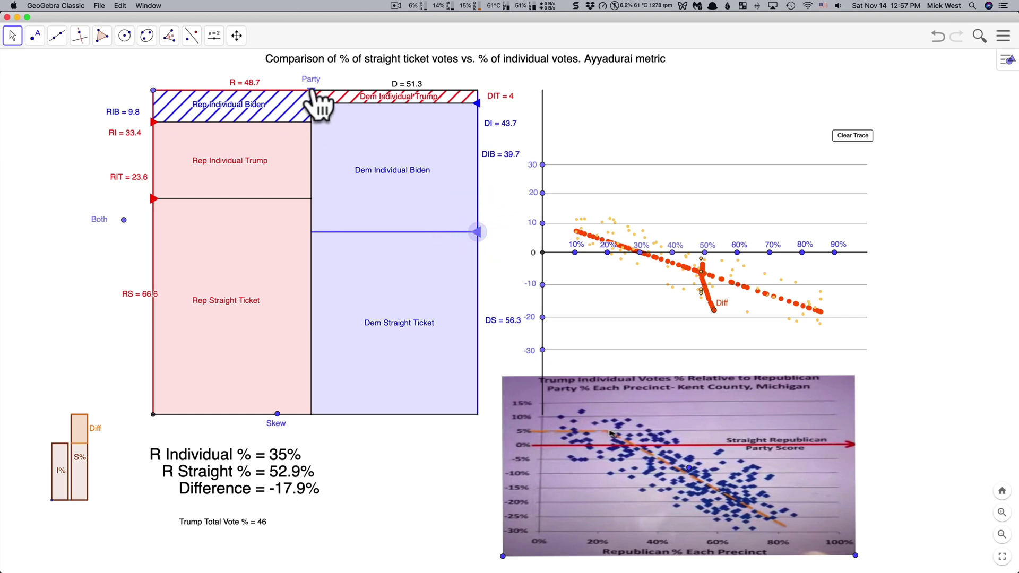
pyautogui.moveTo(312, 92); pyautogui.dragTo(285, 113)
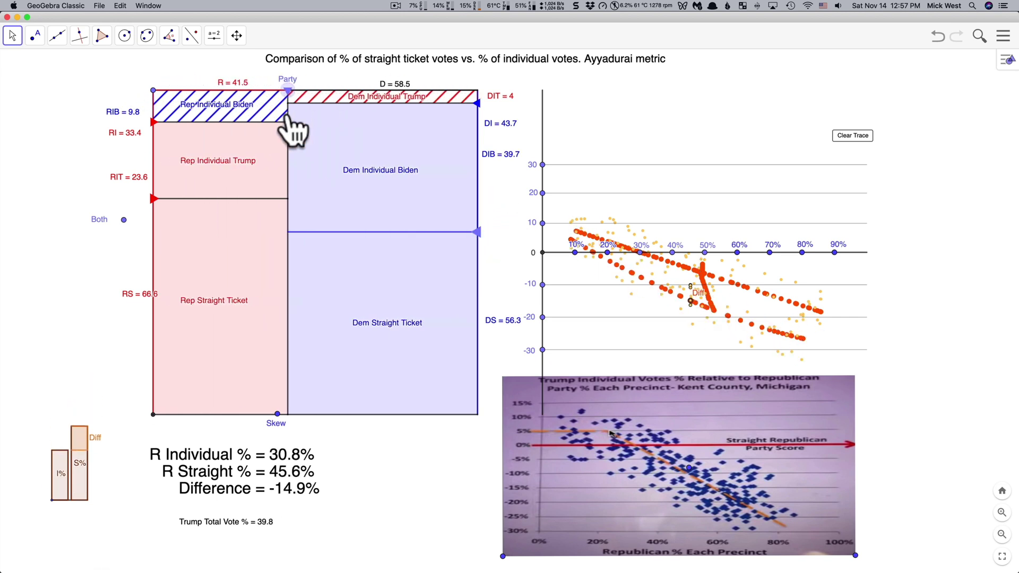
# Shrink Dem Individual Biden, grow Rep individual, lower straight-ticket dividers, skew right, and clear traces.
pyautogui.moveTo(476, 232); pyautogui.dragTo(477, 178)
pyautogui.moveTo(153, 198); pyautogui.dragTo(158, 249)
pyautogui.moveTo(287, 95); pyautogui.dragTo(306, 105)
pyautogui.moveTo(123, 220); pyautogui.dragTo(121, 240)
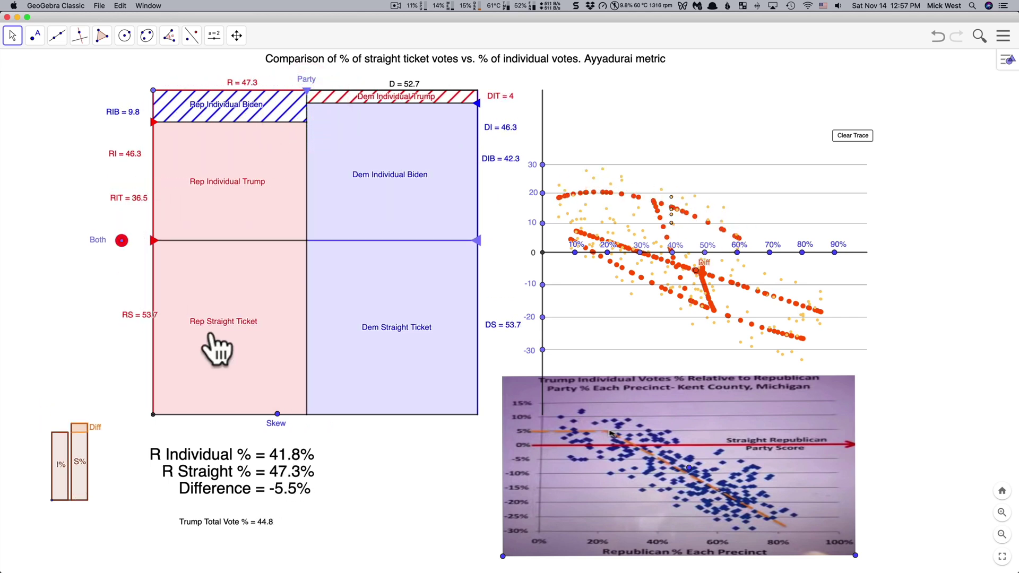
pyautogui.moveTo(277, 414)
pyautogui.mouseDown()
pyautogui.moveTo(311, 418)
pyautogui.moveTo(182, 416)
pyautogui.moveTo(437, 416)
pyautogui.moveTo(193, 415)
pyautogui.moveTo(382, 425)
pyautogui.moveTo(264, 421)
pyautogui.moveTo(321, 423)
pyautogui.mouseUp()
pyautogui.click(852, 136)
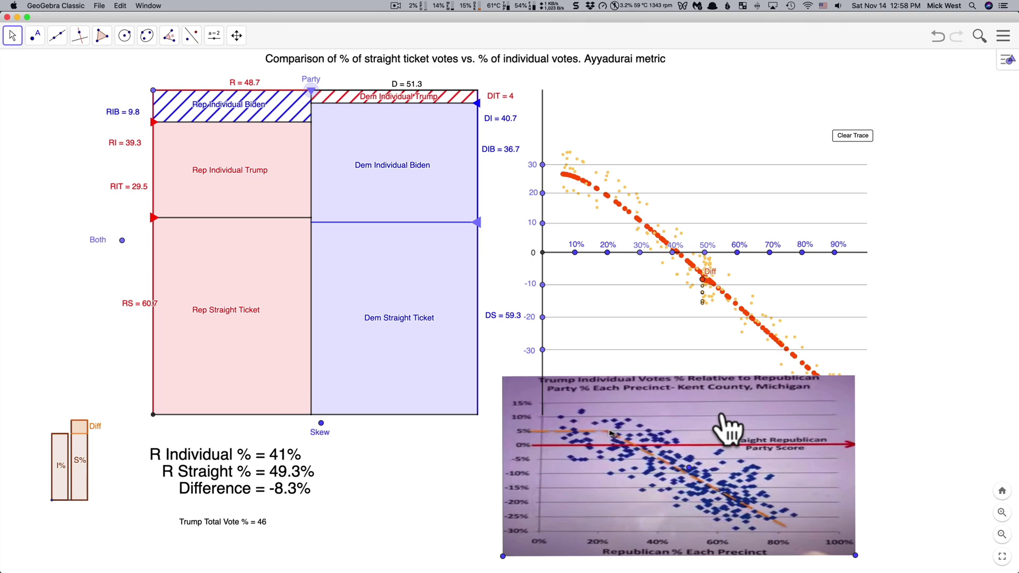
pyautogui.press('super+Tab')
pyautogui.moveTo(0, 141); pyautogui.dragTo(366, 35)
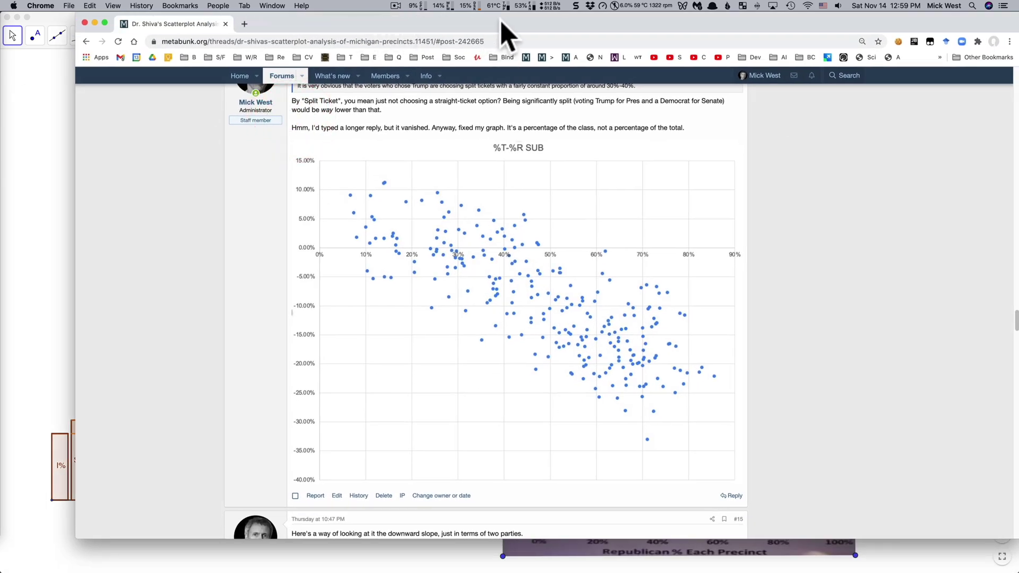
pyautogui.press('super+m')
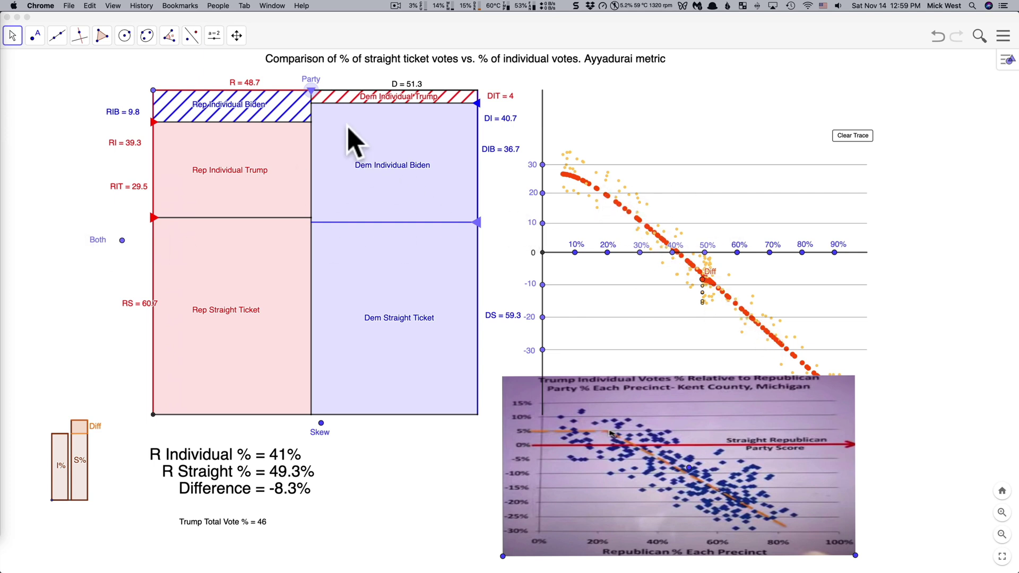
# Remove and re-add Dem Individual Trump, remove Rep Individual Biden, and sweep from R = 68.2.
pyautogui.click(478, 103)
pyautogui.moveTo(479, 103); pyautogui.dragTo(477, 90)
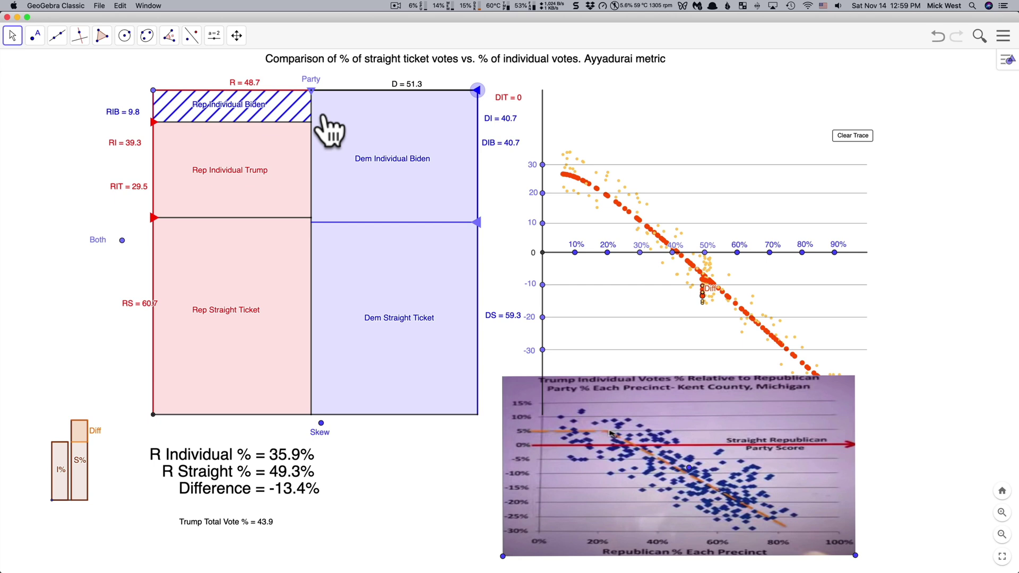
pyautogui.moveTo(311, 90); pyautogui.dragTo(375, 90)
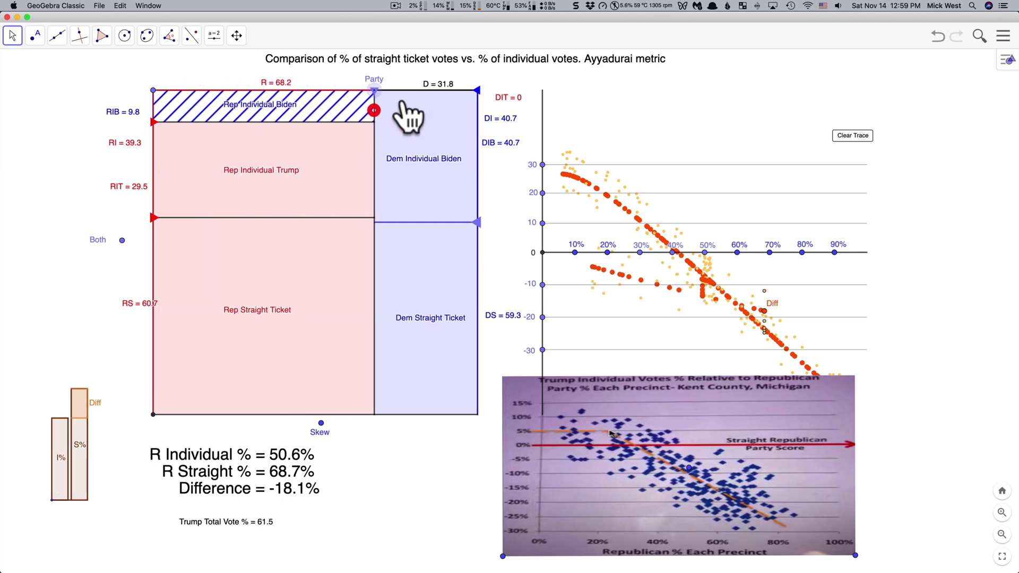
pyautogui.moveTo(477, 90); pyautogui.dragTo(477, 148)
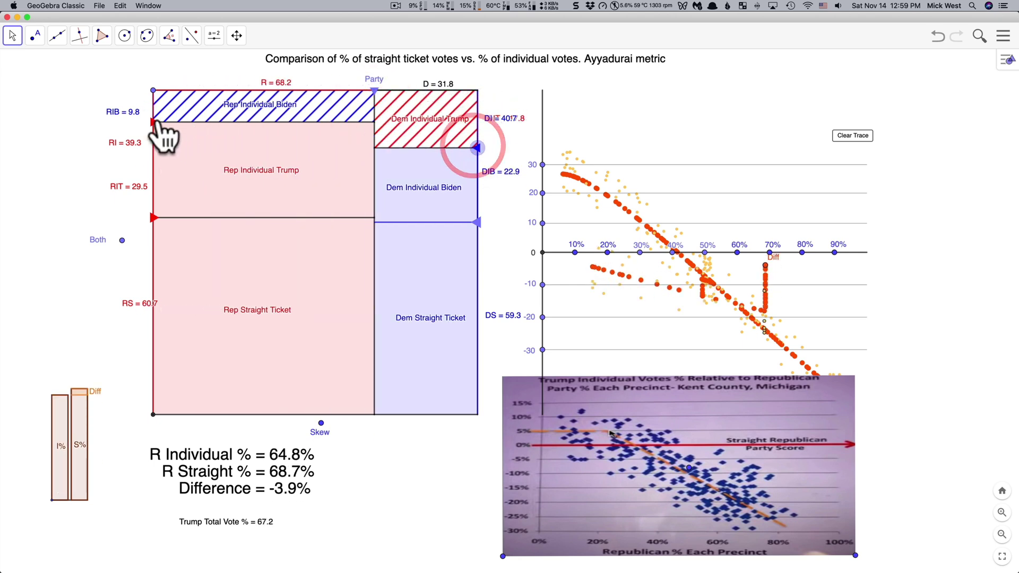
pyautogui.moveTo(153, 122); pyautogui.dragTo(153, 91)
pyautogui.moveTo(374, 90); pyautogui.dragTo(312, 90)
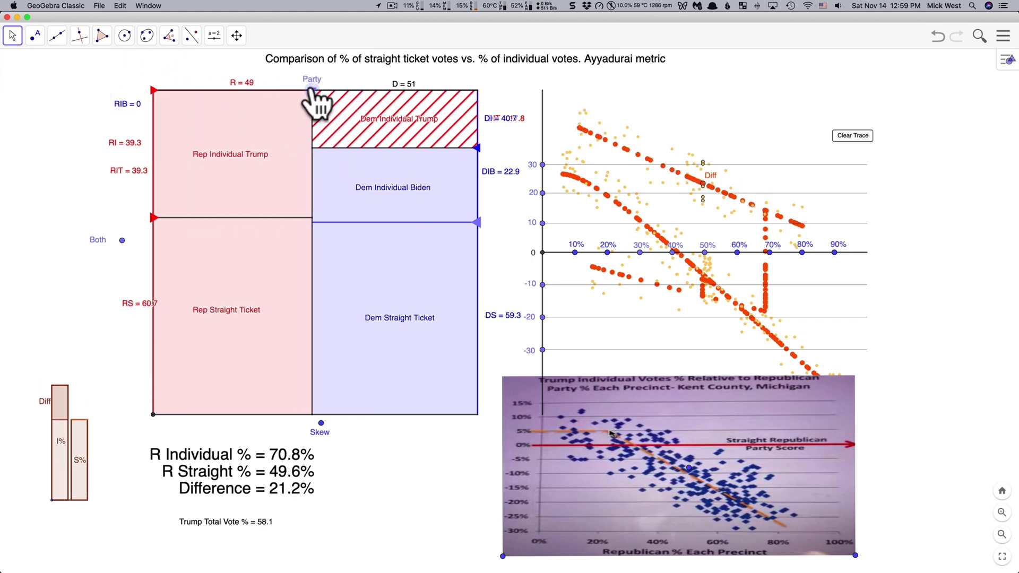
# Restore Rep Individual Biden to 9.8, sweep the party split, and shift the skew left and back.
pyautogui.moveTo(153, 218); pyautogui.dragTo(154, 222)
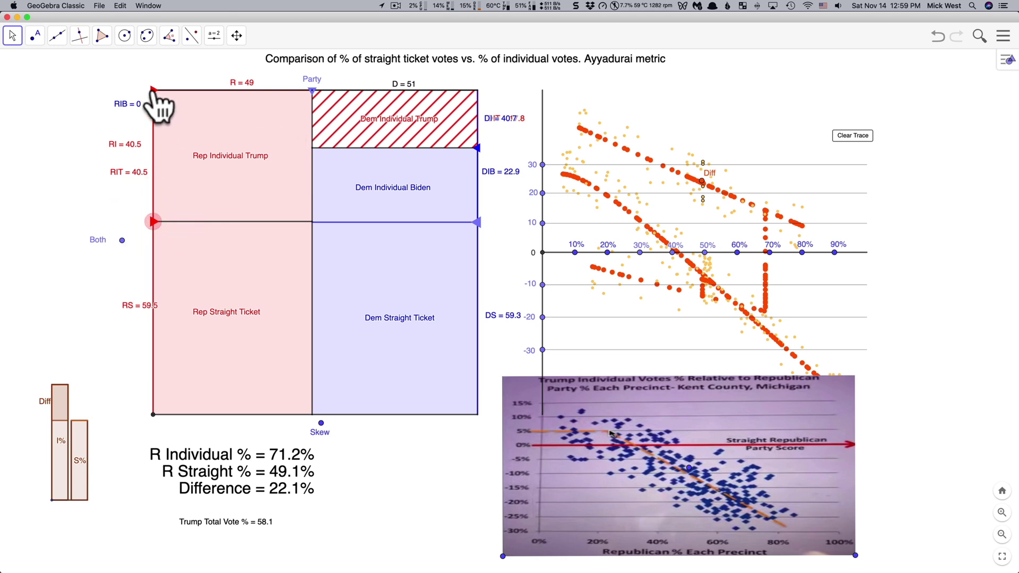
pyautogui.moveTo(153, 91); pyautogui.dragTo(154, 123)
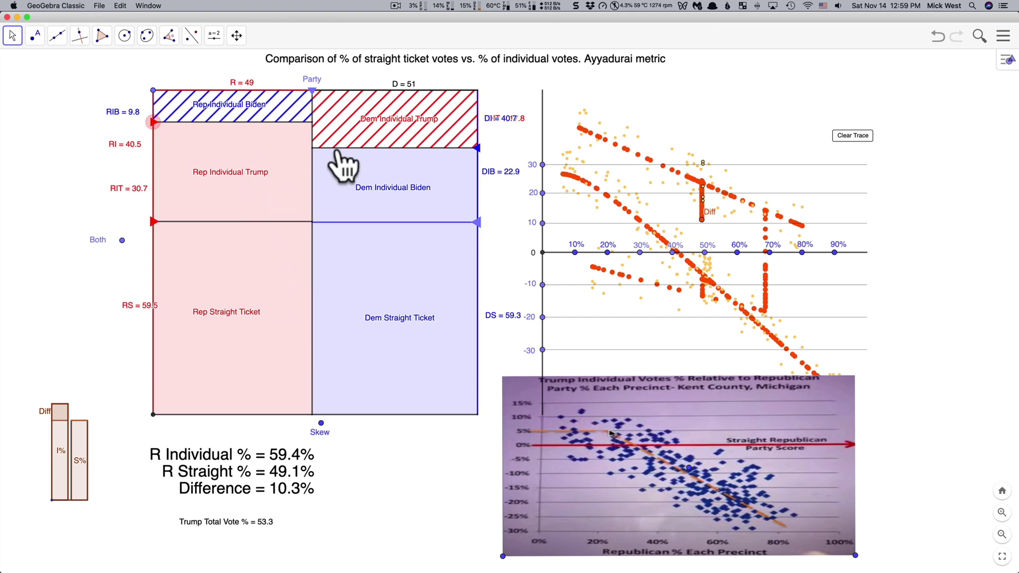
pyautogui.moveTo(317, 102); pyautogui.dragTo(297, 91)
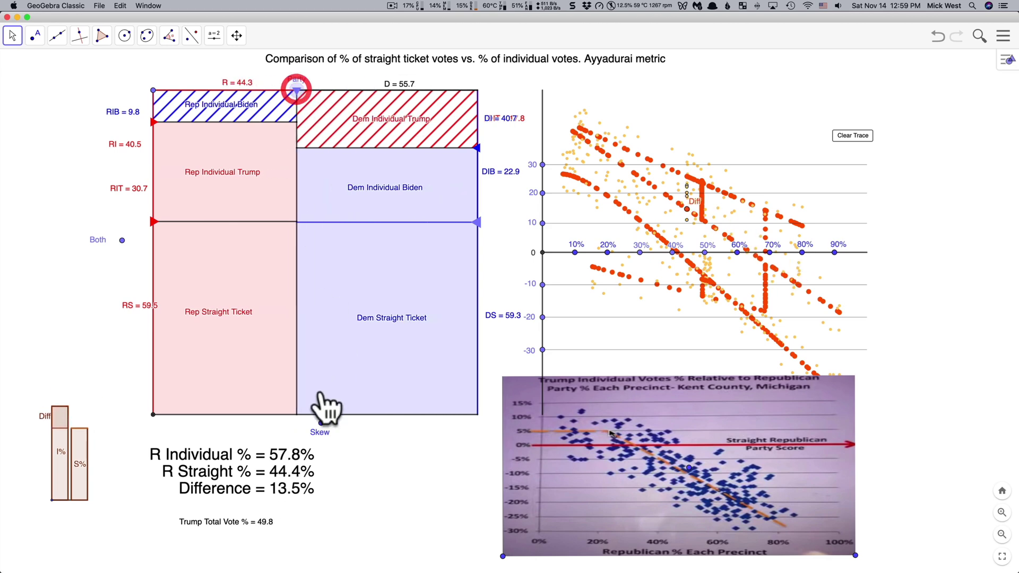
pyautogui.moveTo(321, 427); pyautogui.dragTo(228, 411)
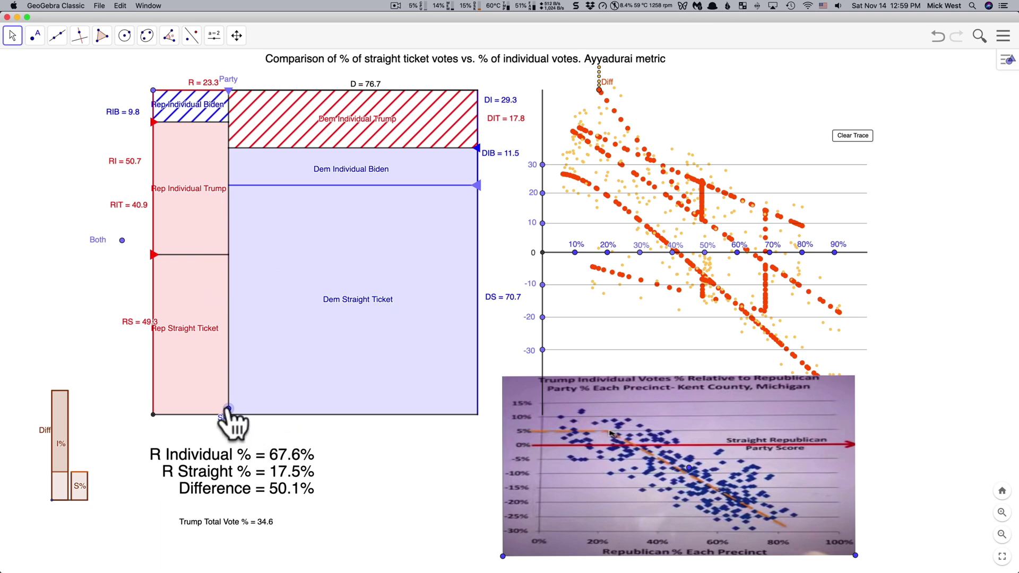
pyautogui.moveTo(232, 422)
pyautogui.mouseDown()
pyautogui.moveTo(230, 438)
pyautogui.moveTo(409, 447)
pyautogui.moveTo(276, 434)
pyautogui.moveTo(253, 417)
pyautogui.moveTo(260, 435)
pyautogui.moveTo(345, 434)
pyautogui.moveTo(297, 433)
pyautogui.moveTo(307, 421)
pyautogui.mouseUp()
# Set DIT to 6.4, clear traces, and trace a gentle Diff line from +13 to −19.
pyautogui.click(853, 135)
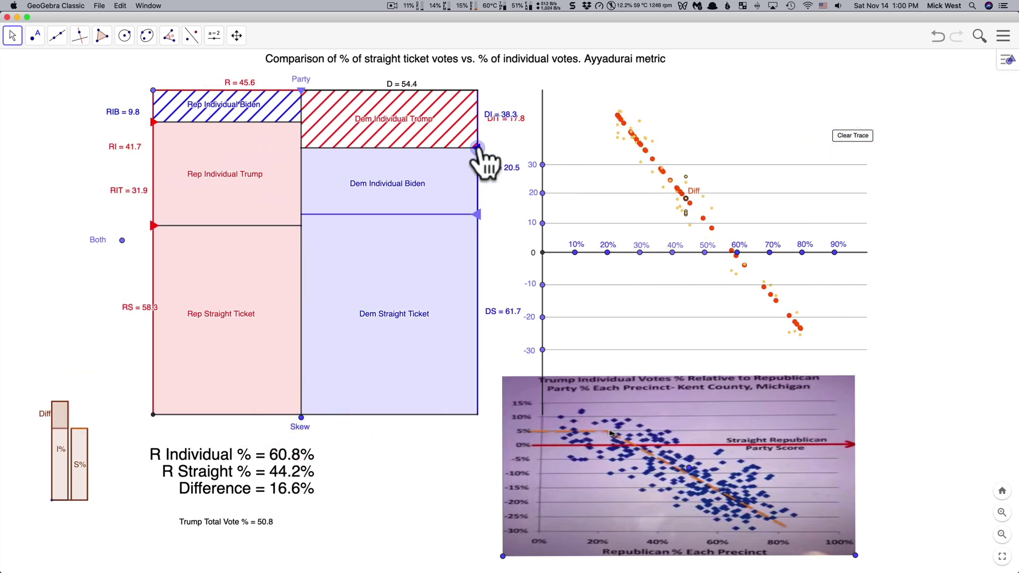
pyautogui.moveTo(477, 148); pyautogui.dragTo(477, 112)
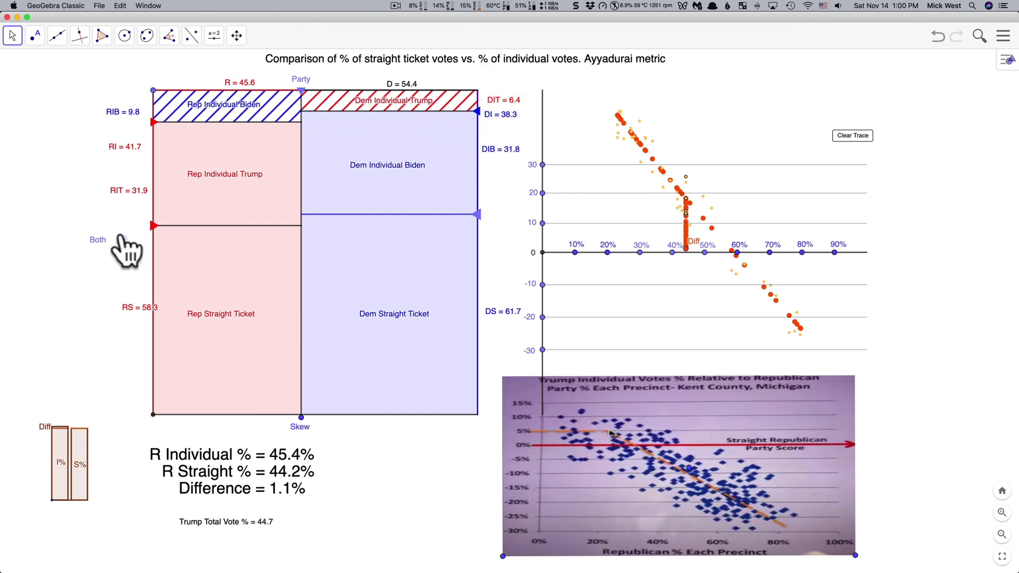
pyautogui.moveTo(123, 242); pyautogui.dragTo(125, 238)
pyautogui.click(853, 135)
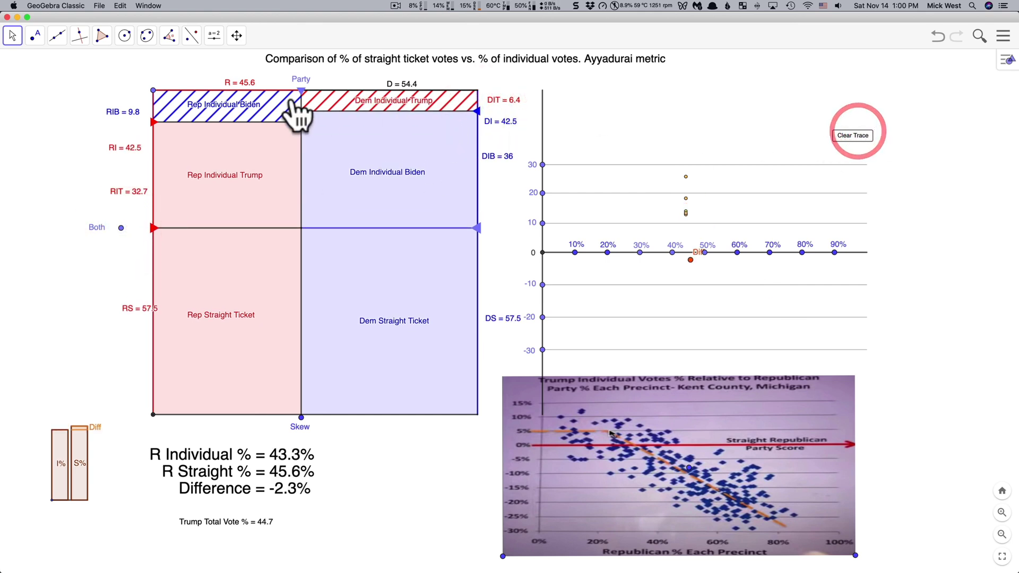
pyautogui.moveTo(298, 103)
pyautogui.mouseDown()
pyautogui.moveTo(191, 87)
pyautogui.moveTo(417, 151)
pyautogui.moveTo(292, 127)
pyautogui.moveTo(432, 178)
pyautogui.moveTo(292, 48)
pyautogui.moveTo(328, 137)
pyautogui.moveTo(365, 164)
pyautogui.mouseUp()
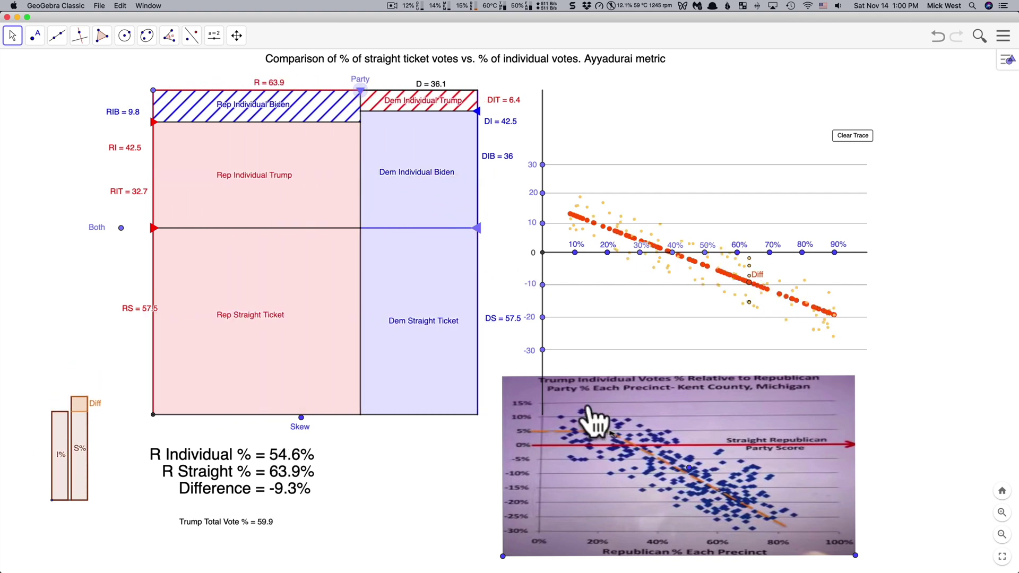